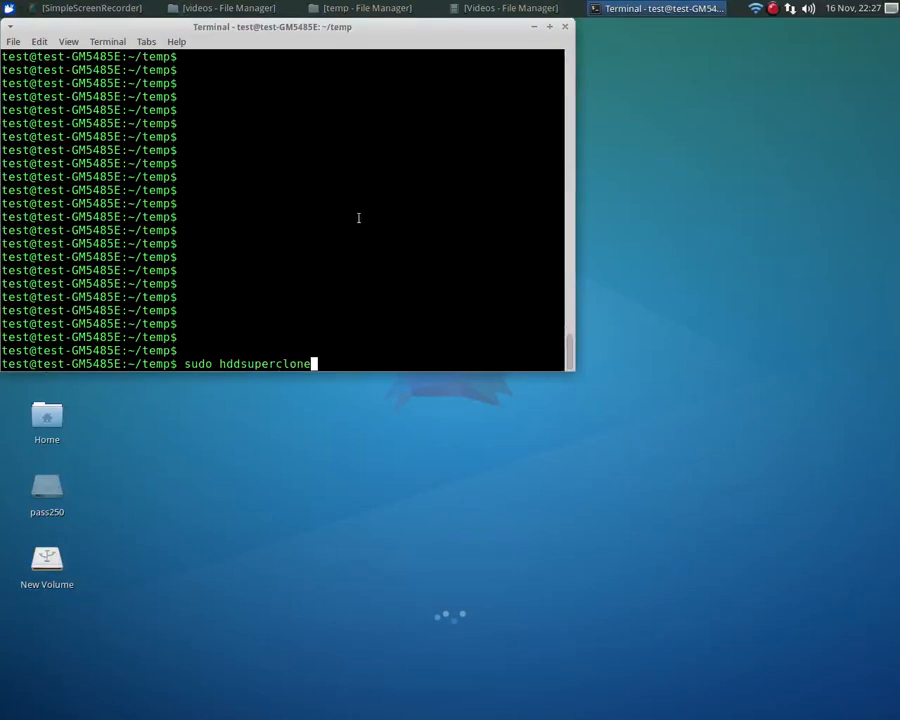
- Launch hddsuperclone with sudo from the terminal and continue with the default language
key(Return)
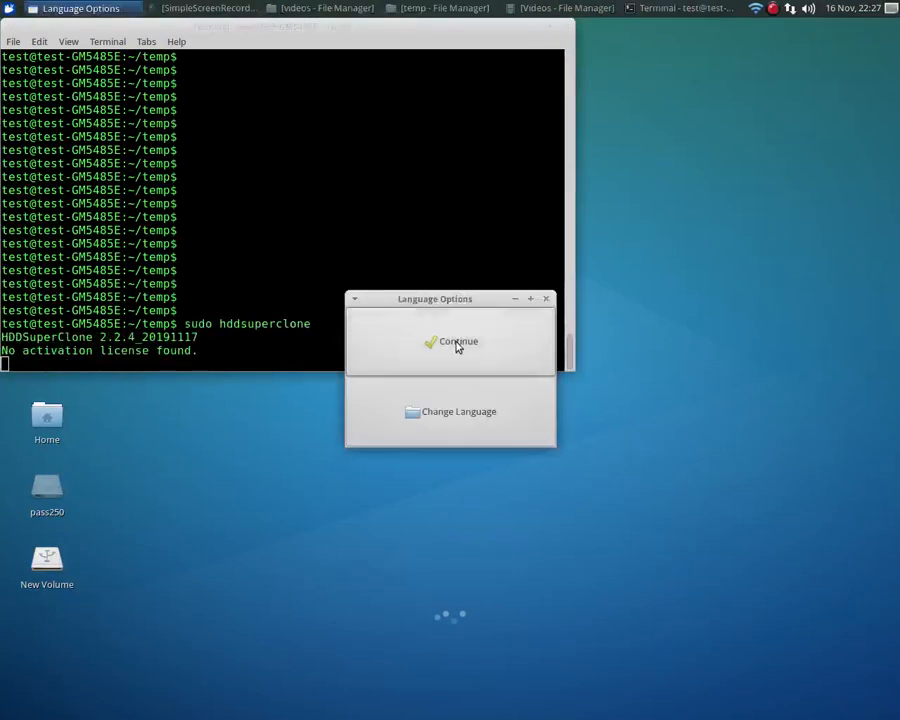
click(457, 346)
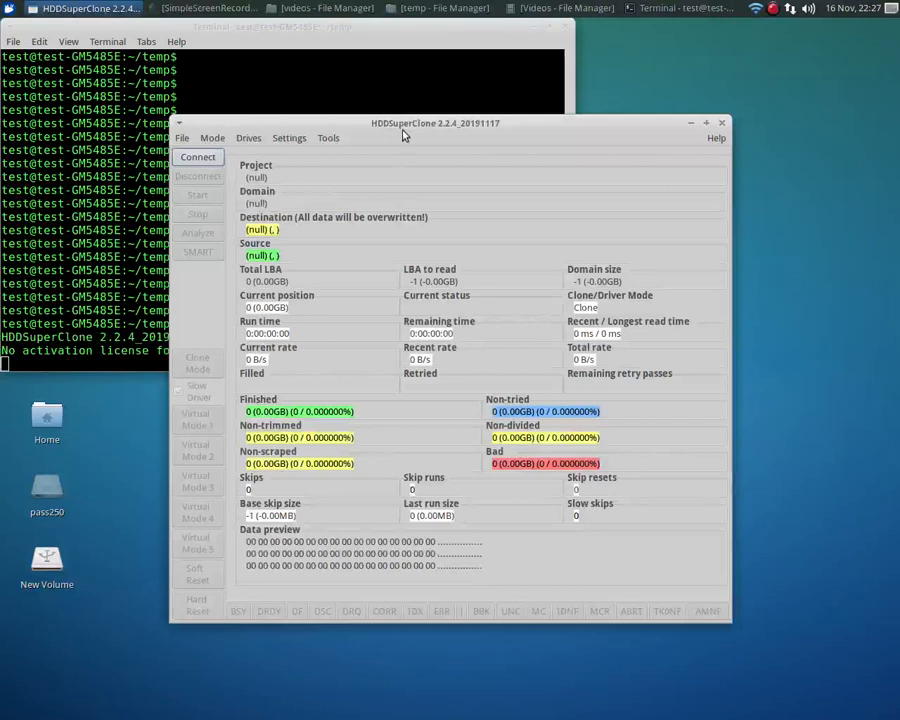
- Create a new project file named progress.log in the temp folder on the data1 volume
click(182, 140)
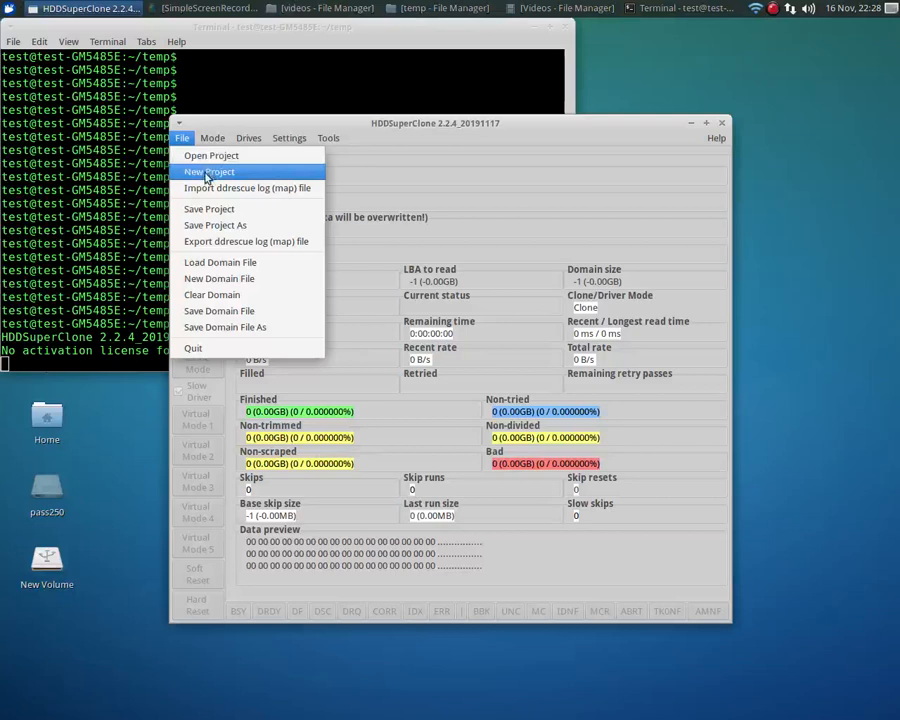
click(207, 175)
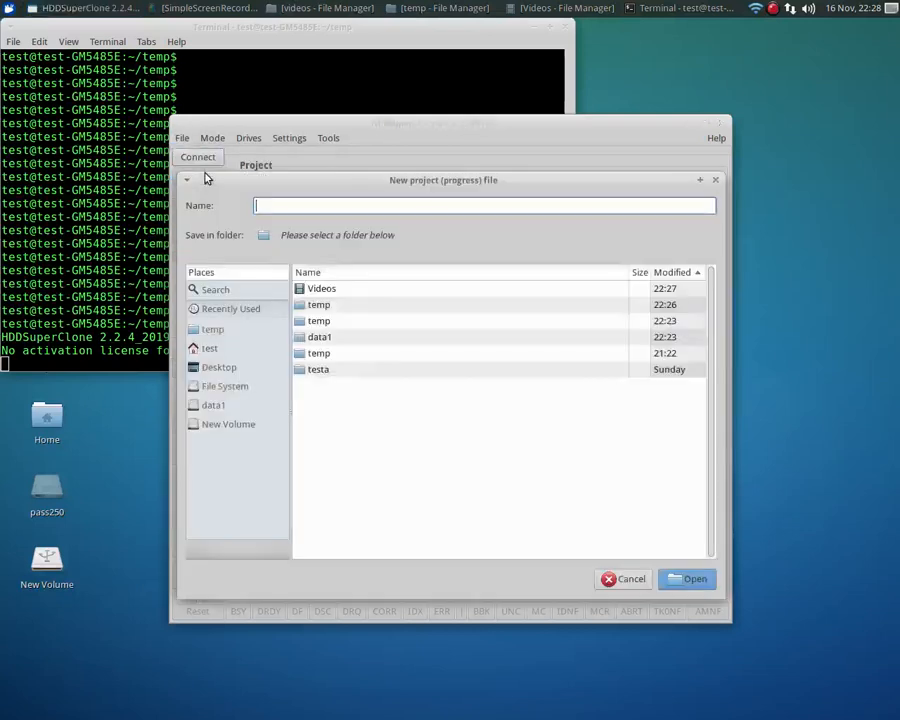
click(213, 407)
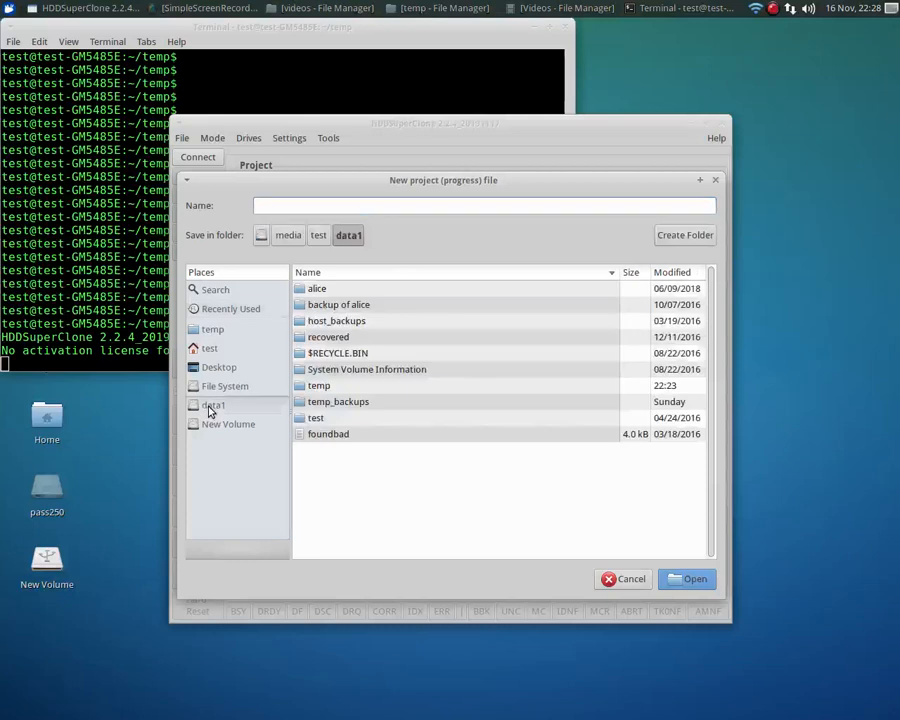
double_click(316, 386)
click(366, 206)
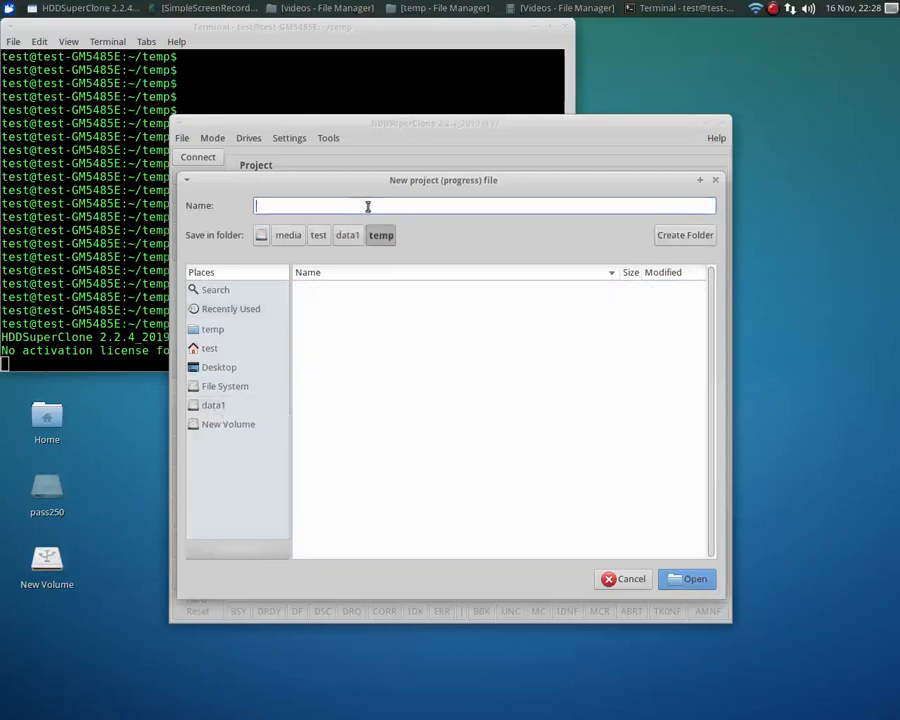
text(progres)
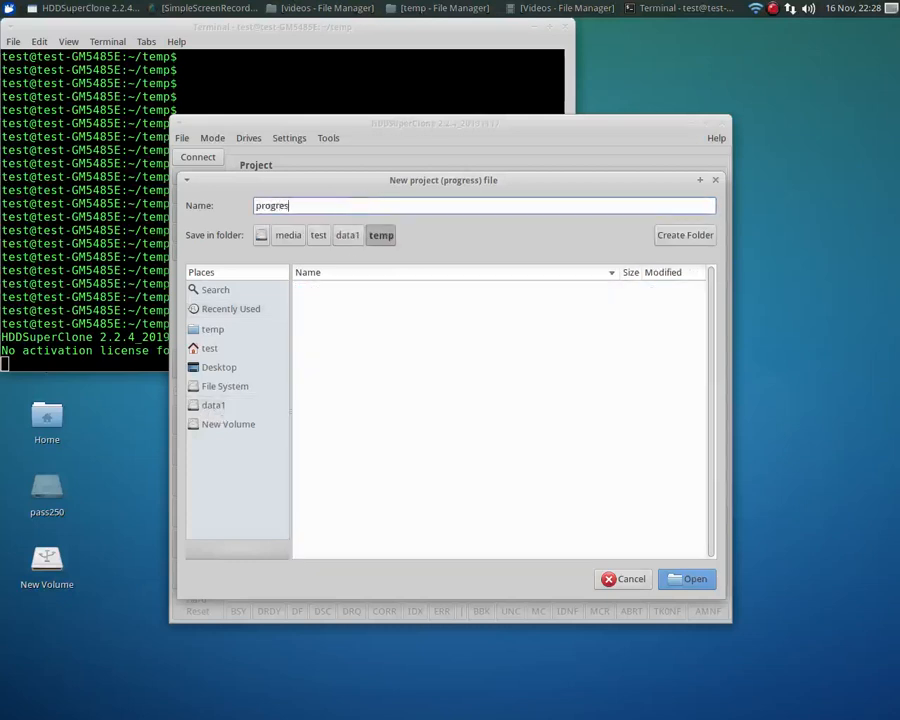
text(s.log)
click(690, 579)
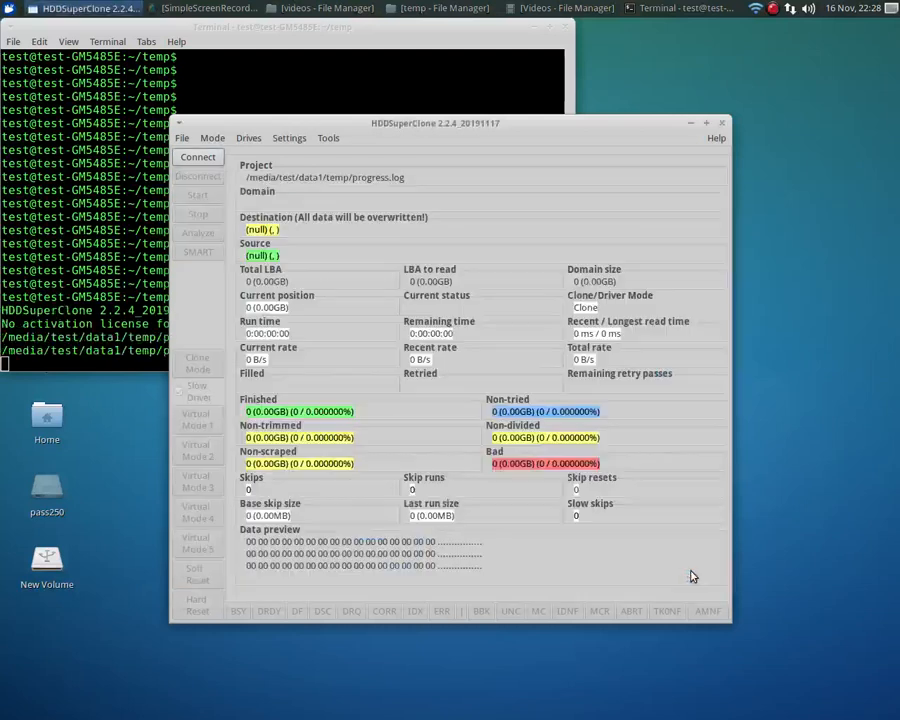
- Choose the WDC WD2500BEAS drive /dev/sdg as the source drive
click(213, 139)
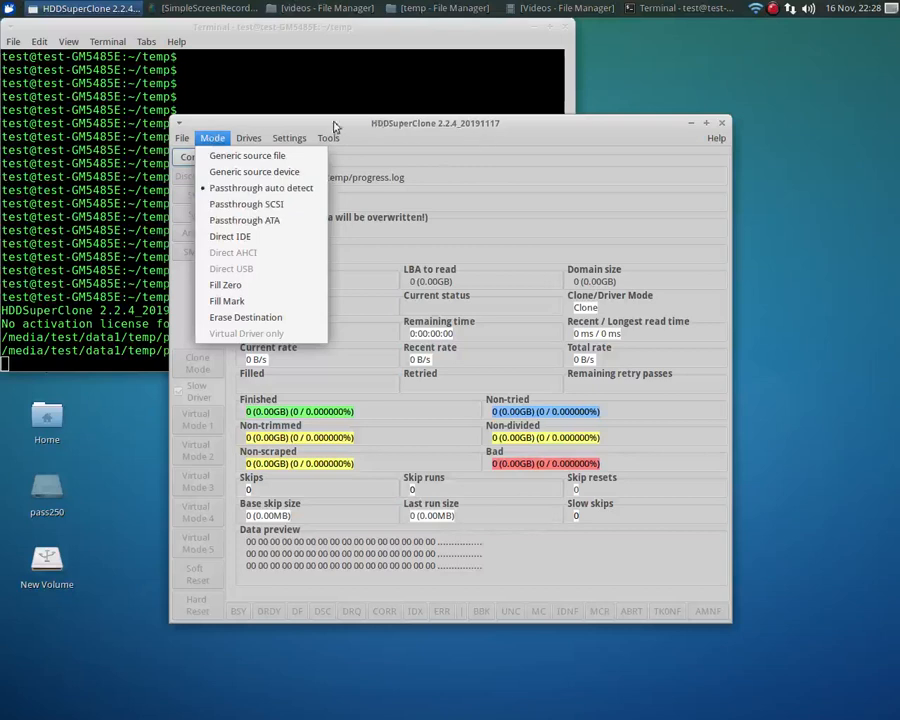
mouse_move(250, 140)
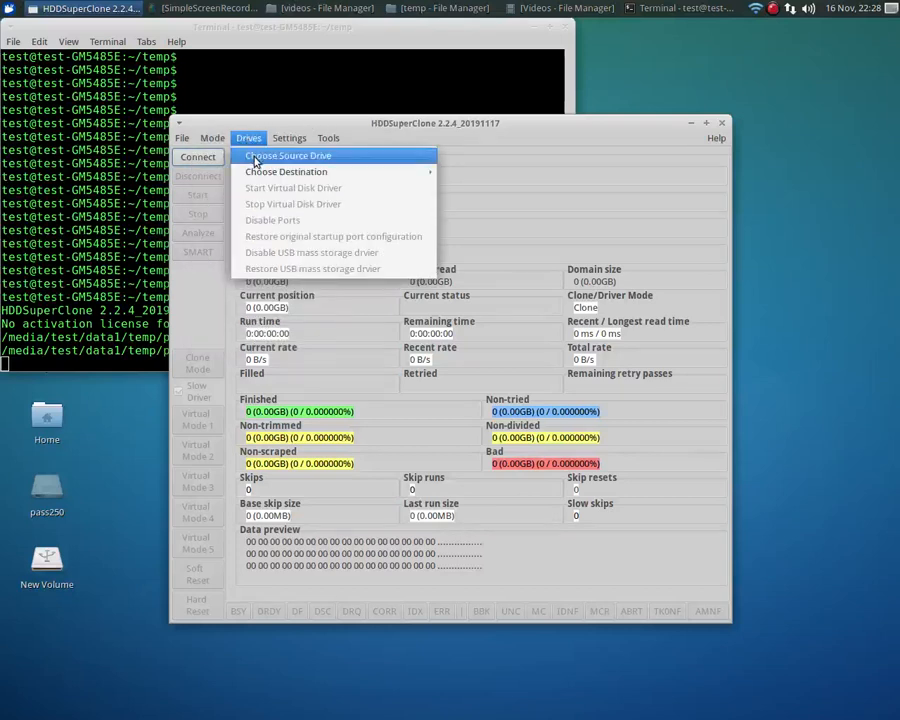
click(255, 158)
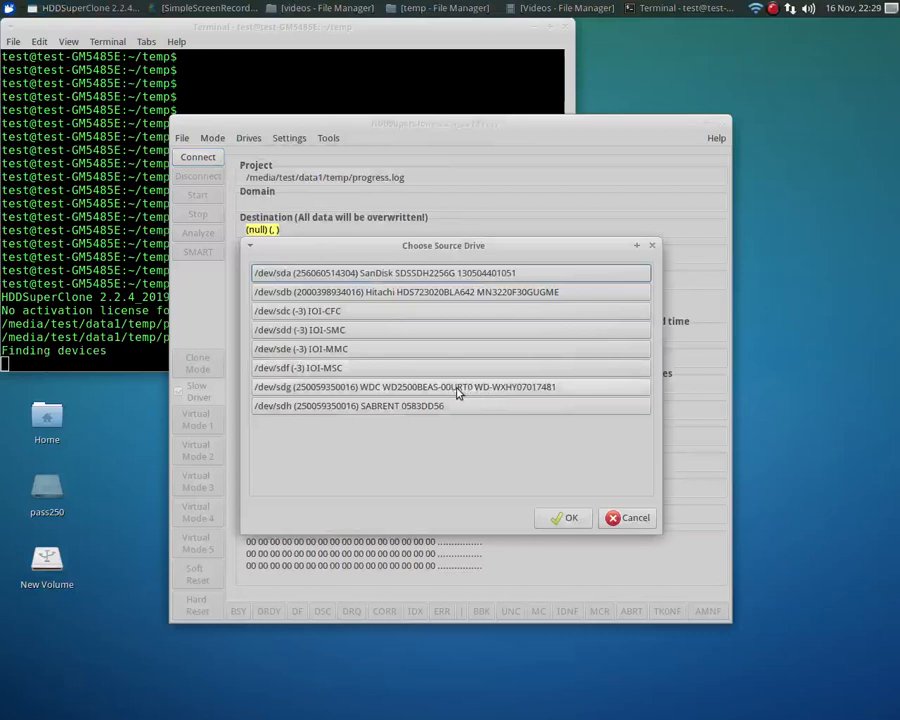
click(458, 391)
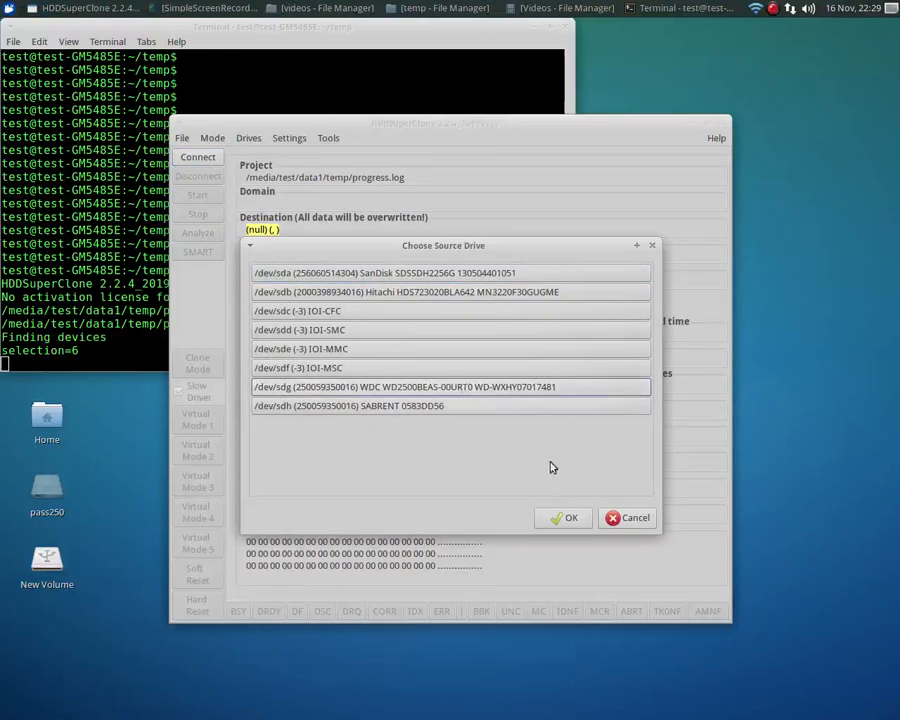
click(563, 519)
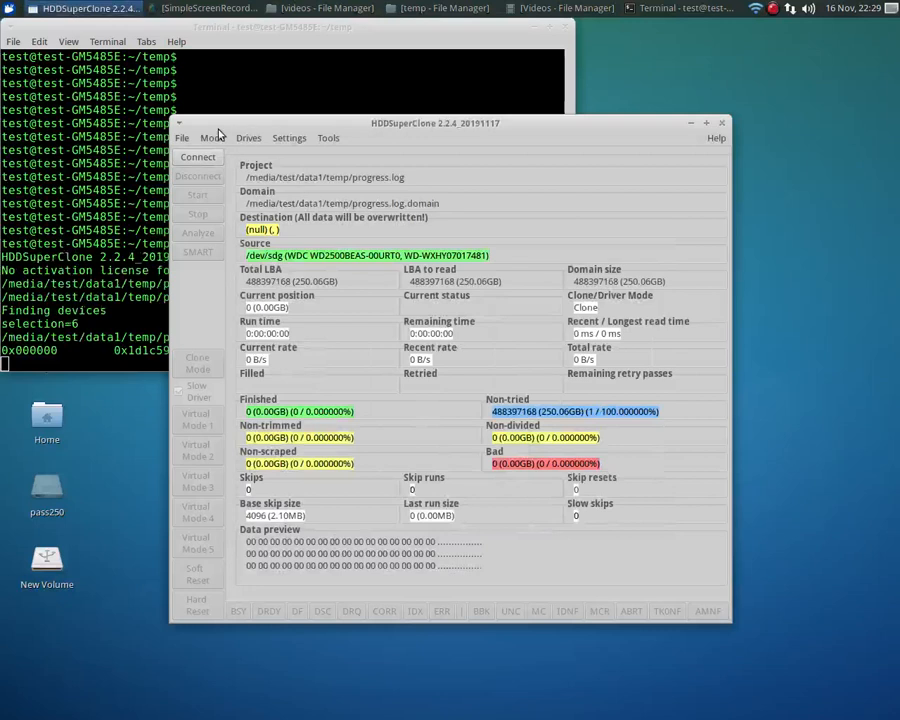
- Choose the SABRENT drive /dev/sdh as the clone's destination drive
click(249, 139)
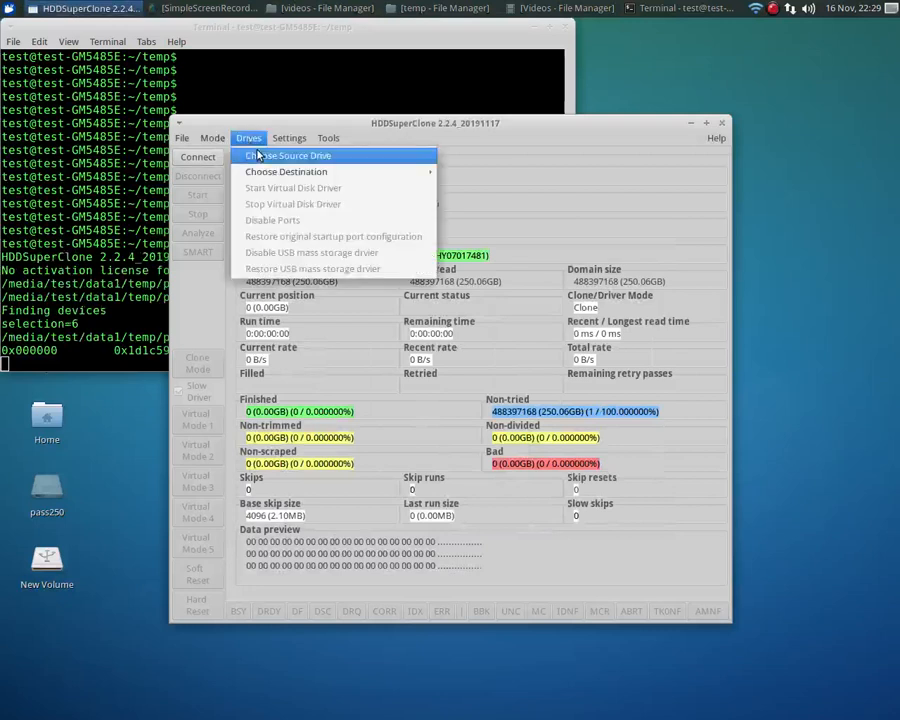
mouse_move(285, 139)
mouse_move(249, 139)
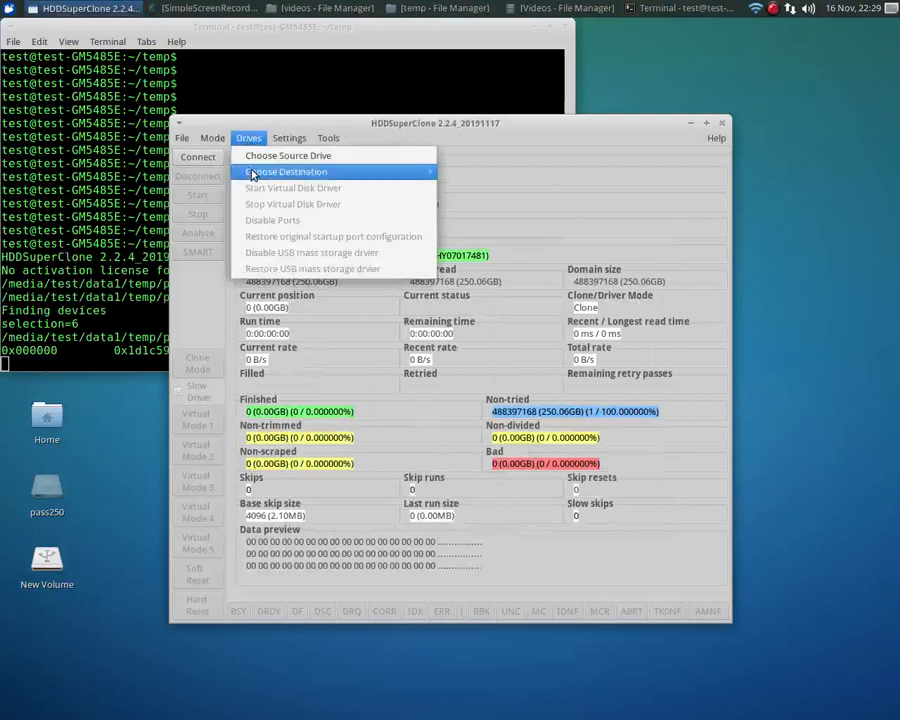
mouse_move(250, 172)
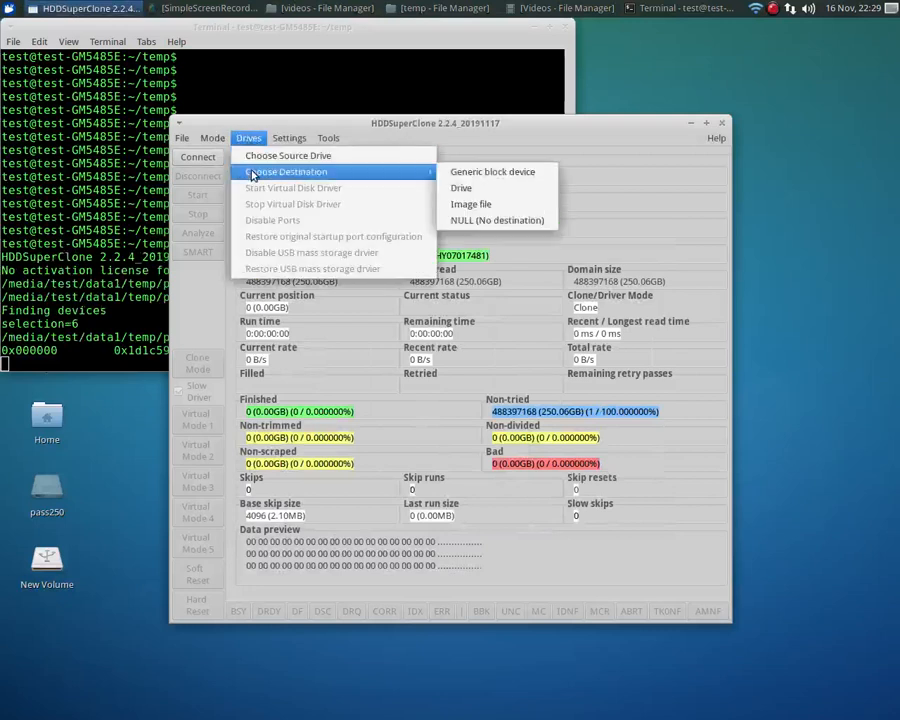
click(461, 191)
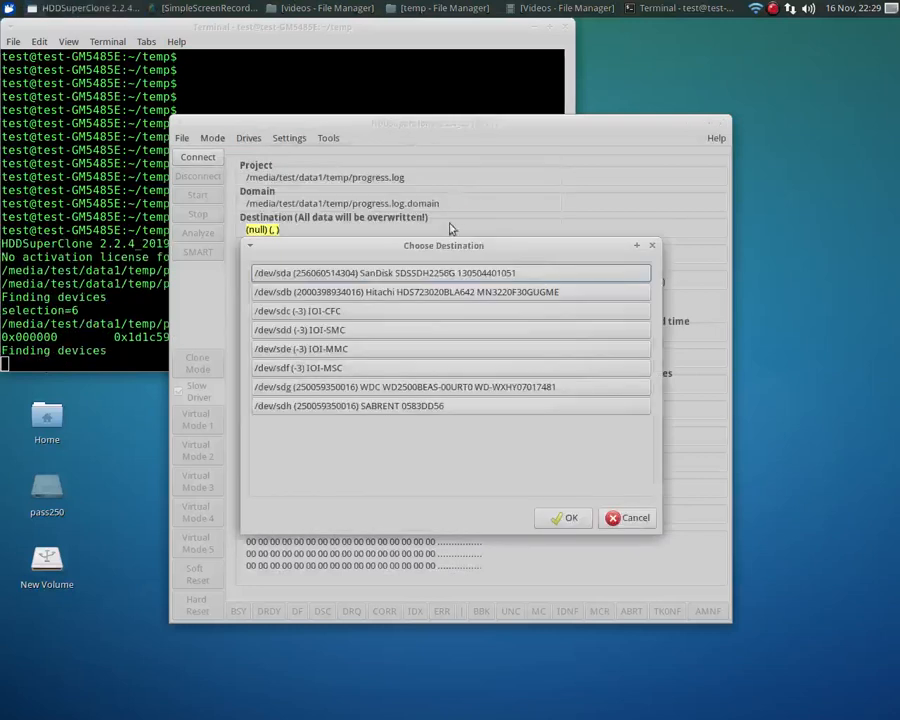
click(384, 408)
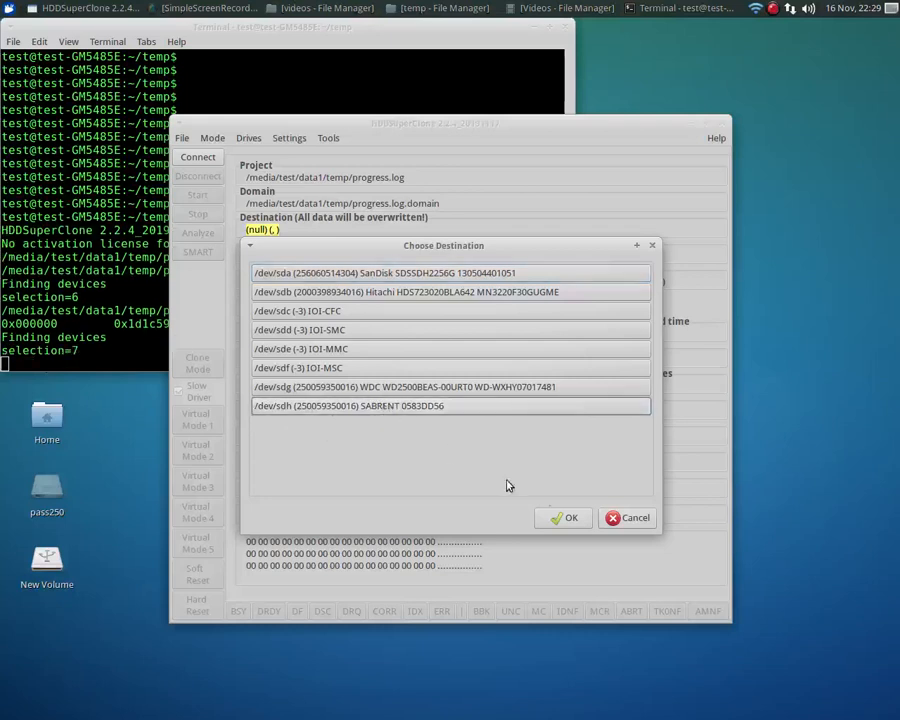
click(565, 518)
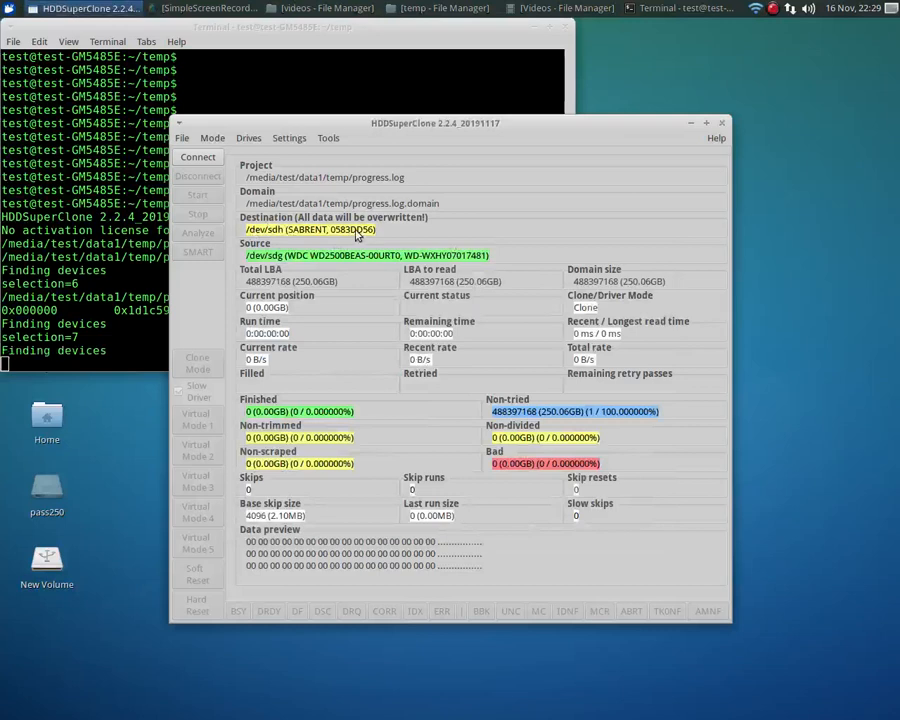
- Set the destination to an image file named image.dd in the temp folder on the data1 volume
click(247, 138)
mouse_move(260, 174)
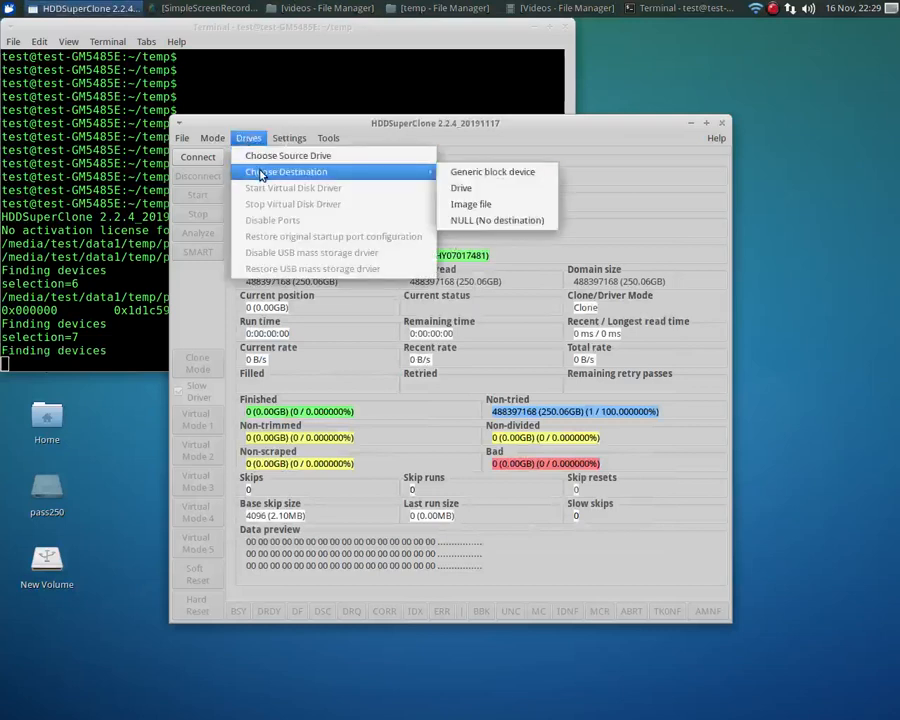
click(482, 210)
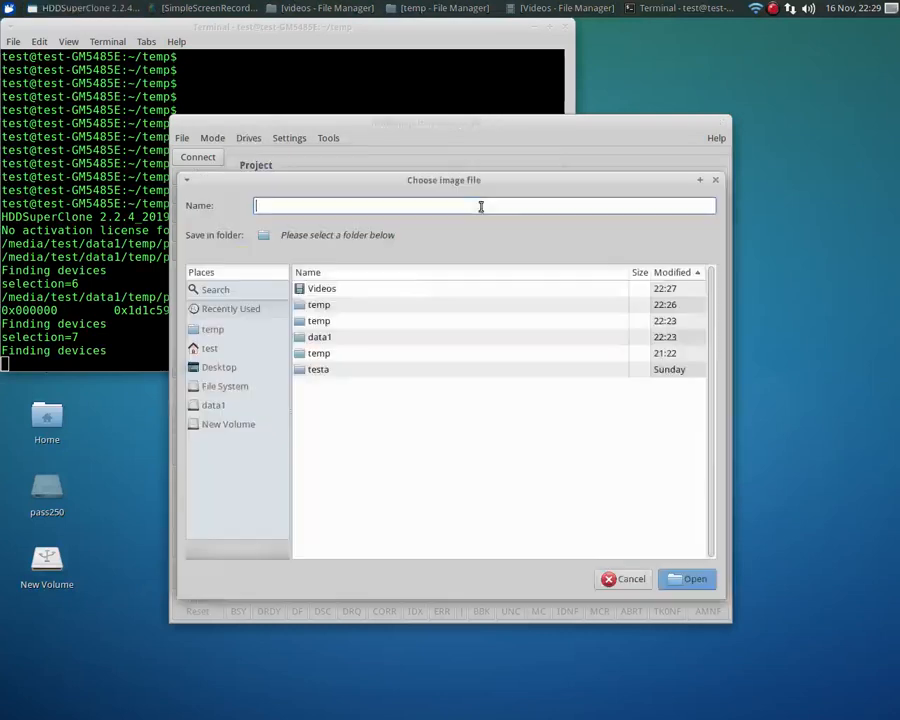
click(219, 404)
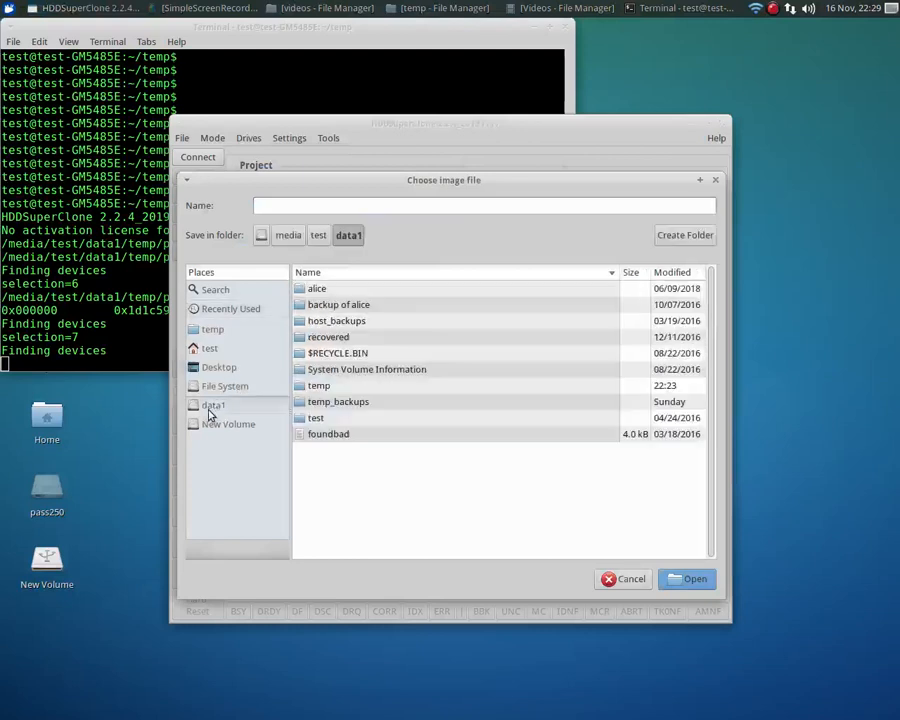
click(320, 387)
double_click(320, 387)
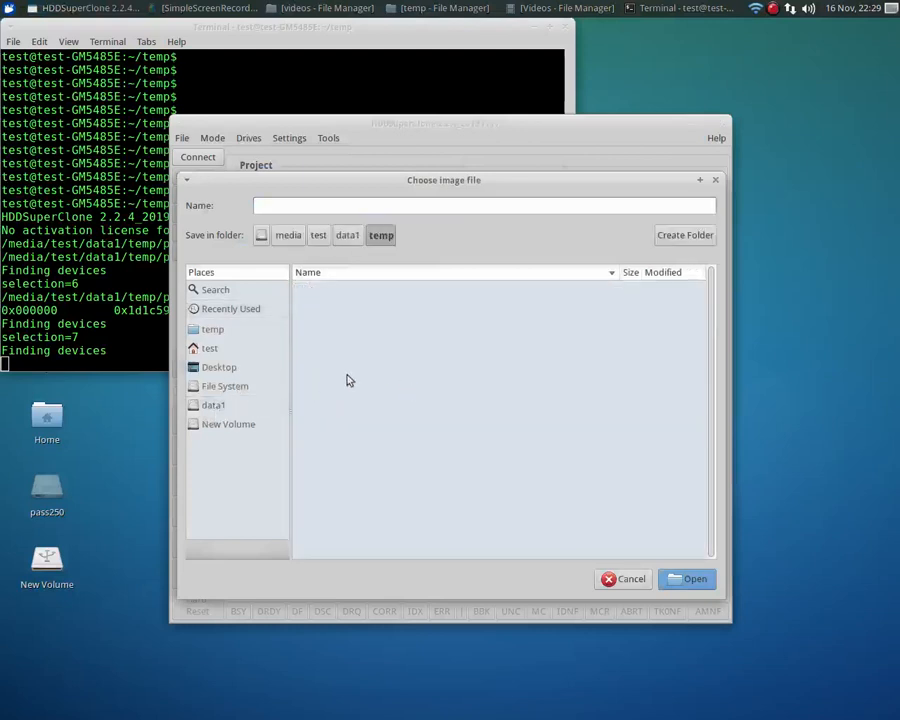
click(390, 207)
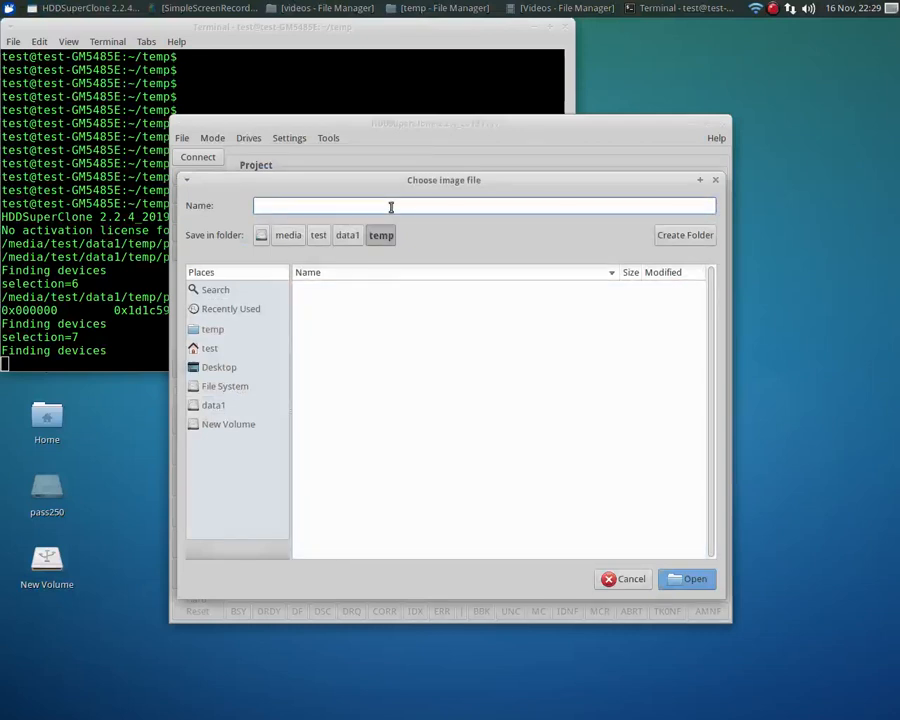
text(image.dd)
click(688, 583)
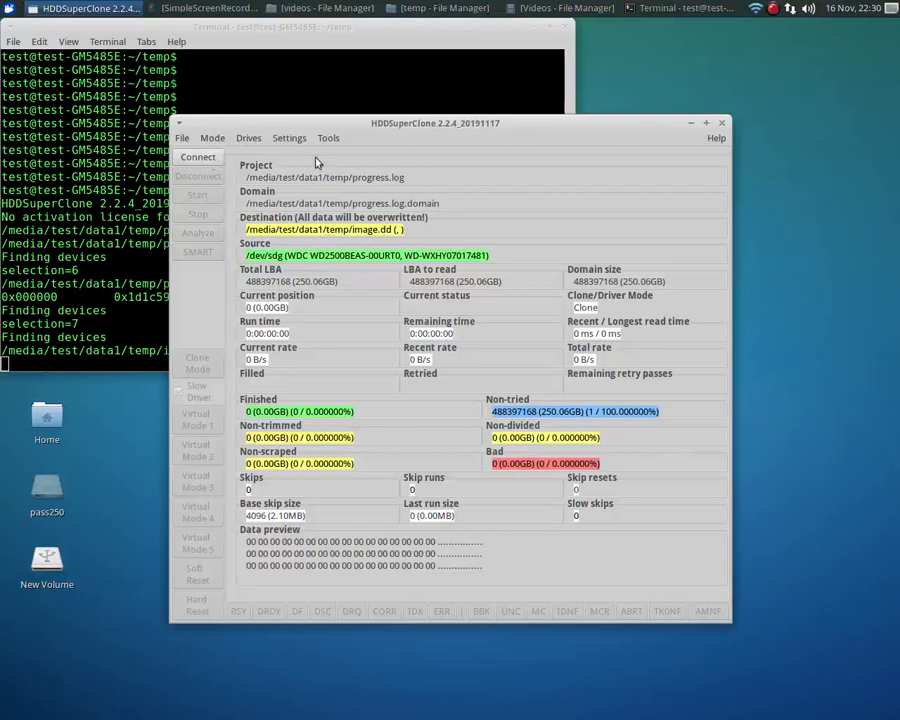
- Connect the source drive, run the clone for a few seconds and stop it
click(197, 157)
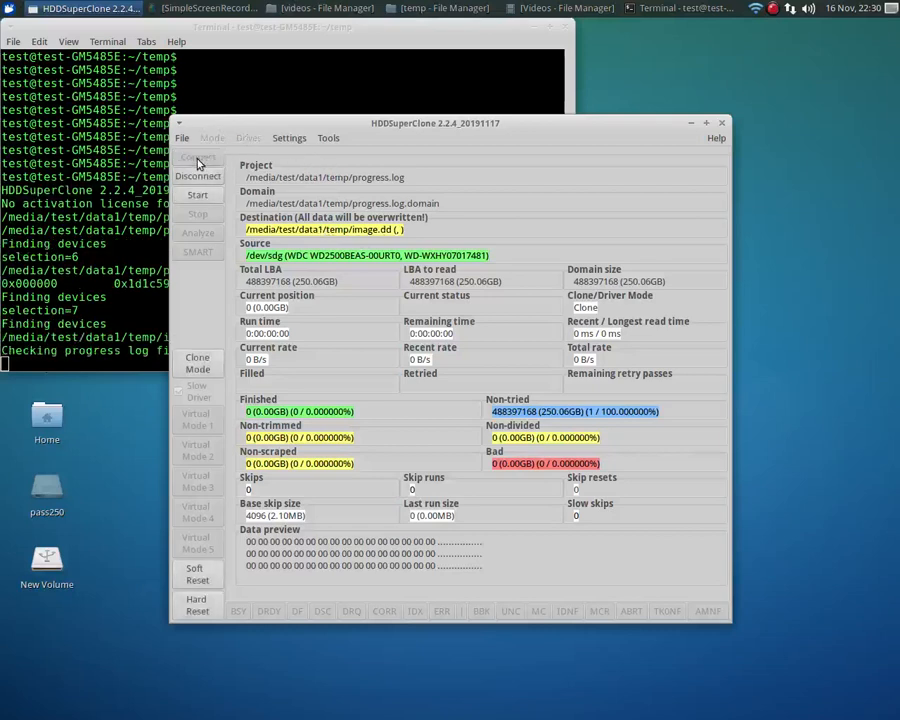
click(197, 195)
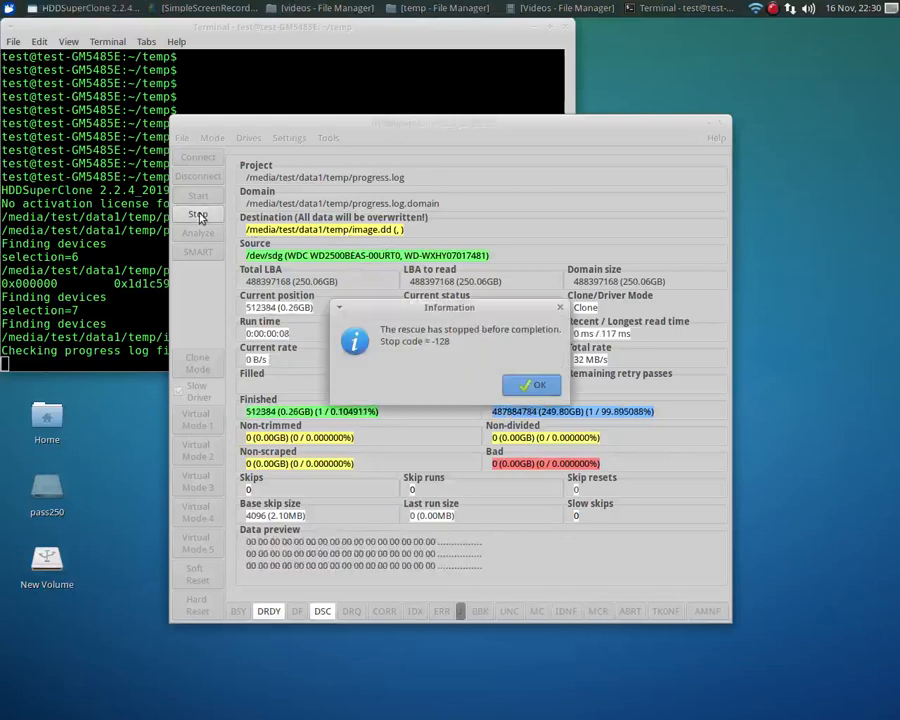
click(531, 382)
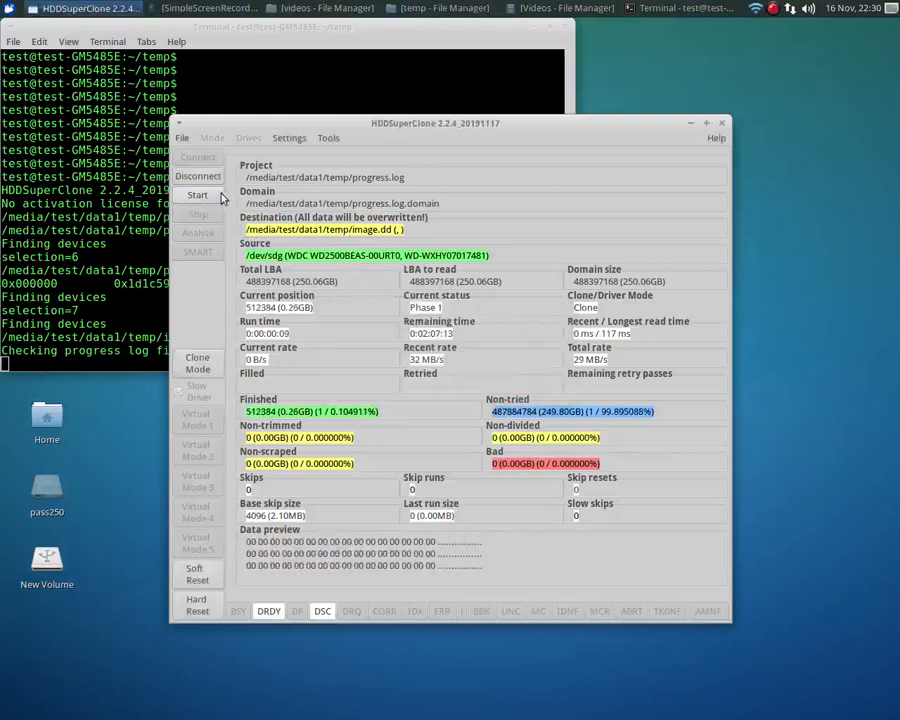
- Resume the clone briefly, stop it again and disconnect the source drive
click(198, 196)
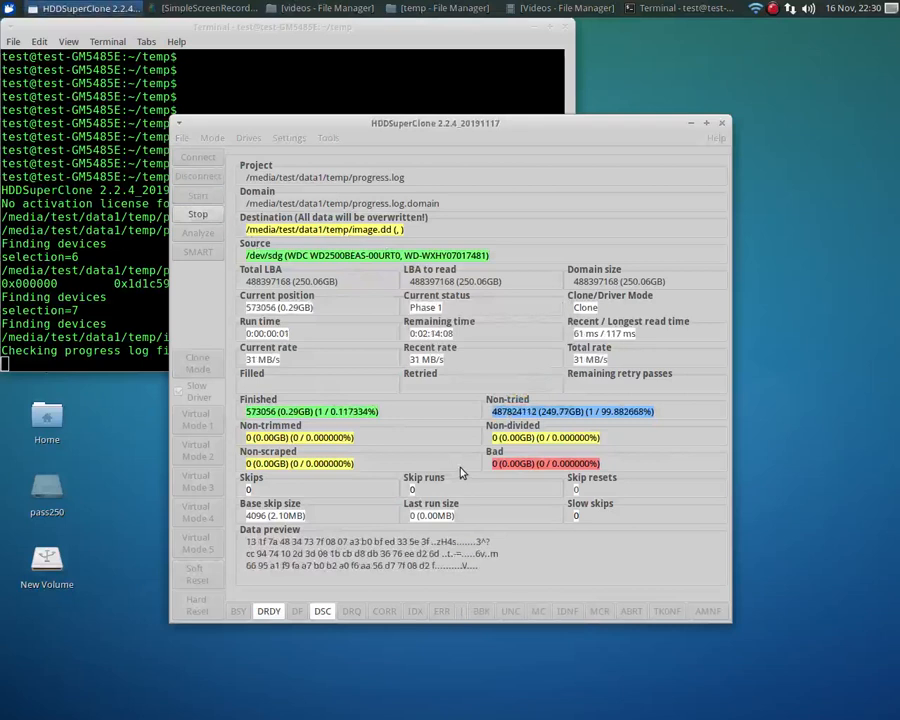
click(197, 216)
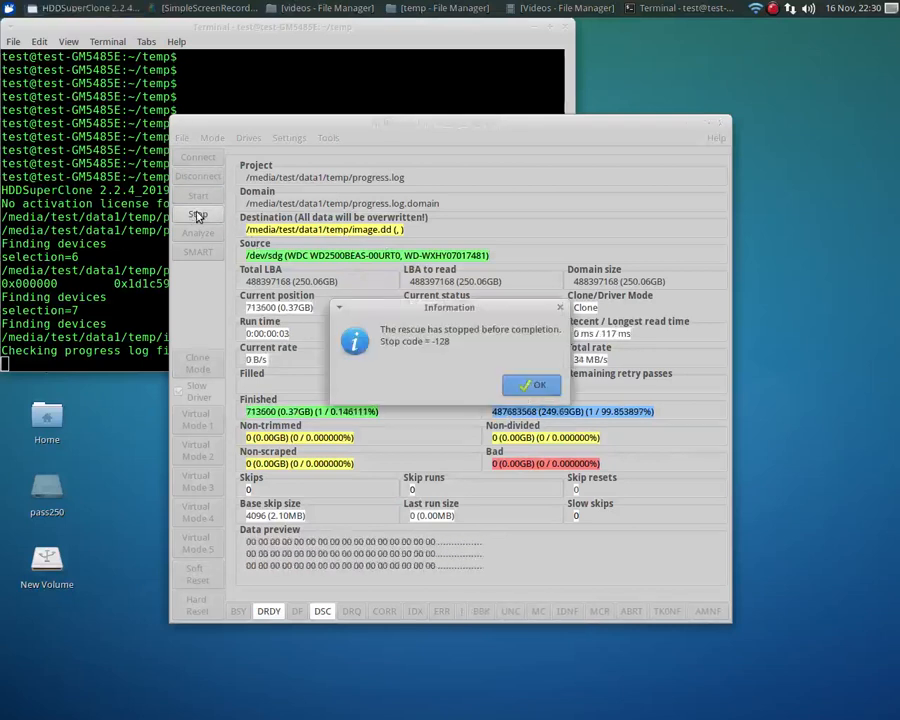
click(536, 386)
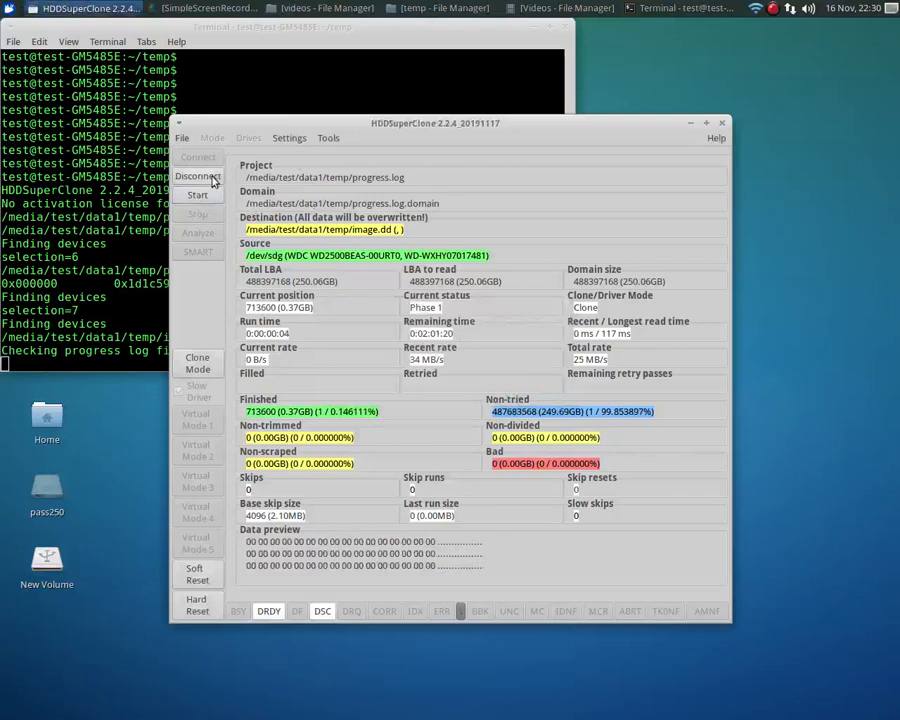
click(211, 178)
- Open the existing project file progress.log from the temp folder on the data1 volume
click(183, 138)
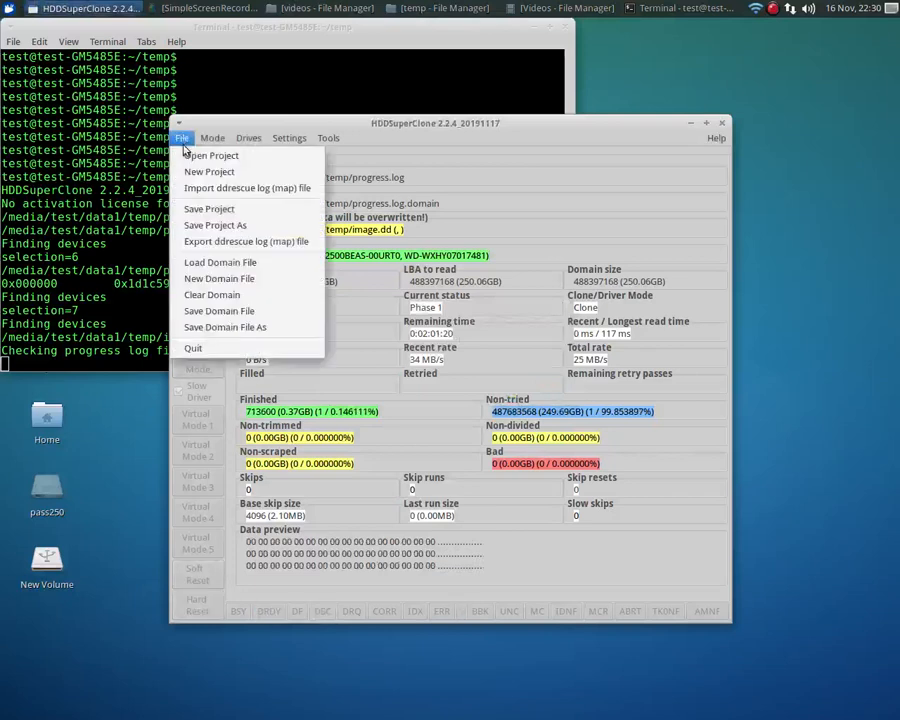
click(190, 155)
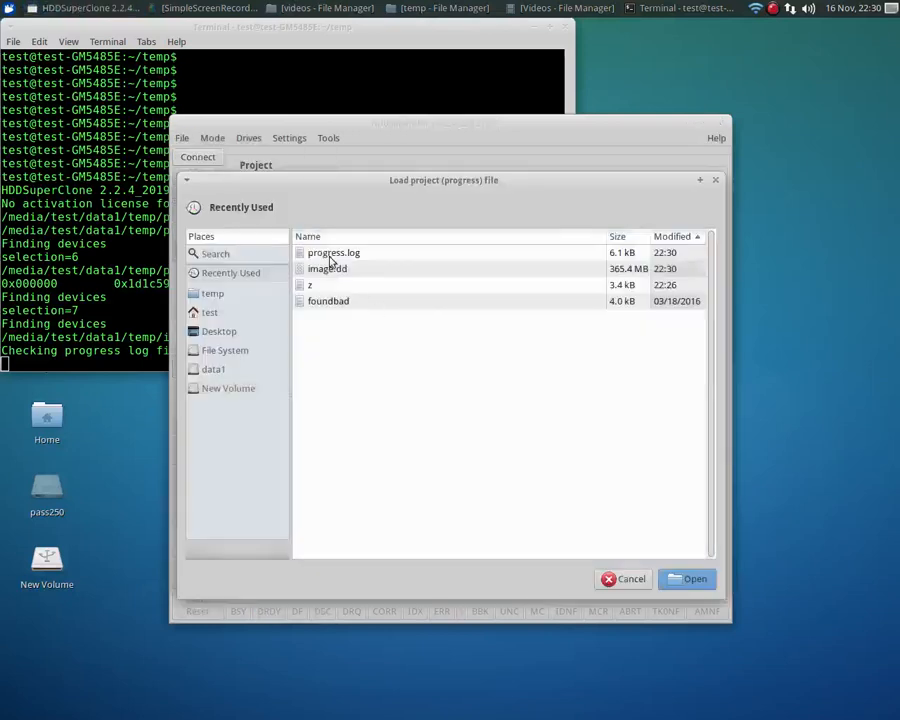
click(213, 370)
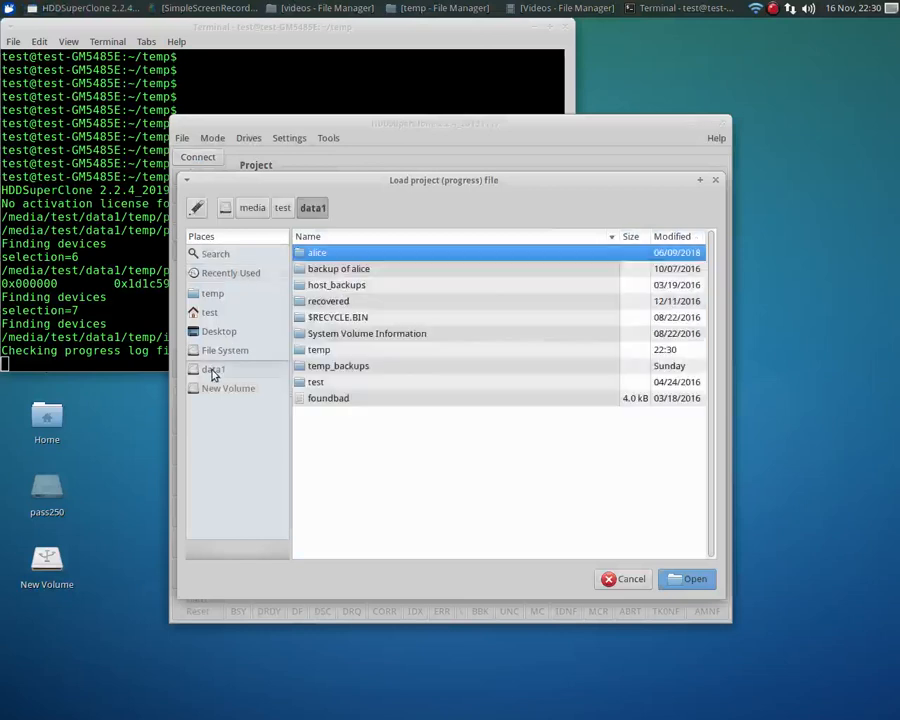
double_click(325, 352)
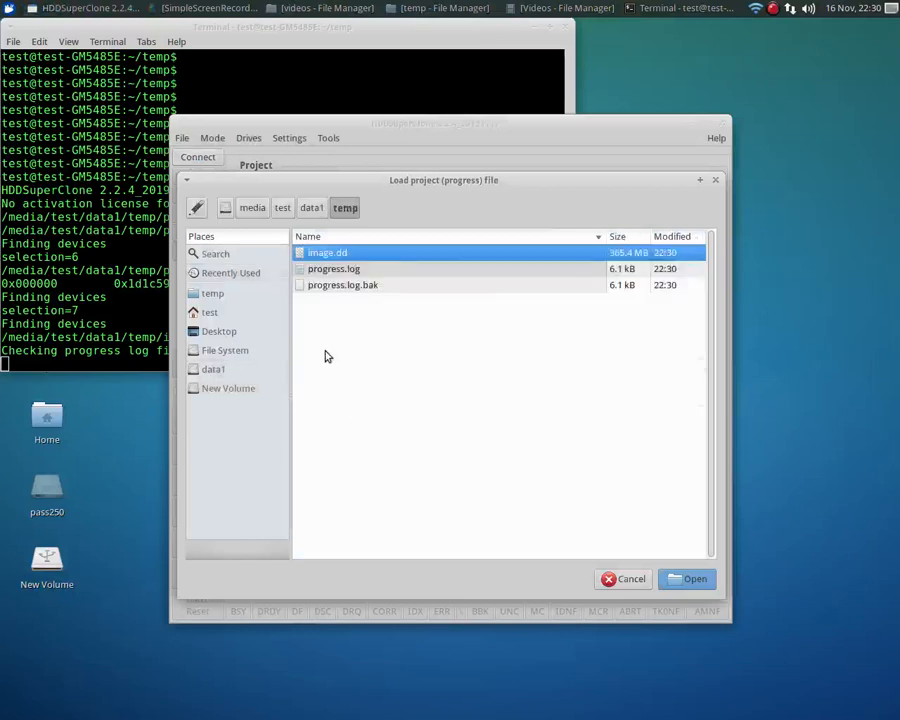
double_click(315, 275)
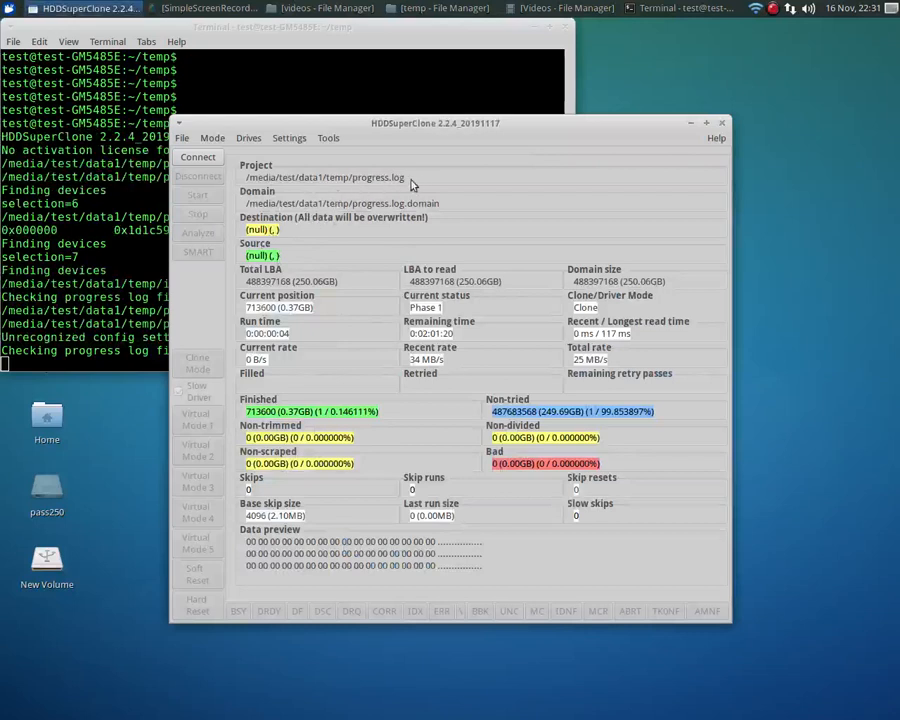
- Choose the WDC WD2500BEAS drive /dev/sdg as the reloaded project's source drive
click(248, 139)
click(282, 153)
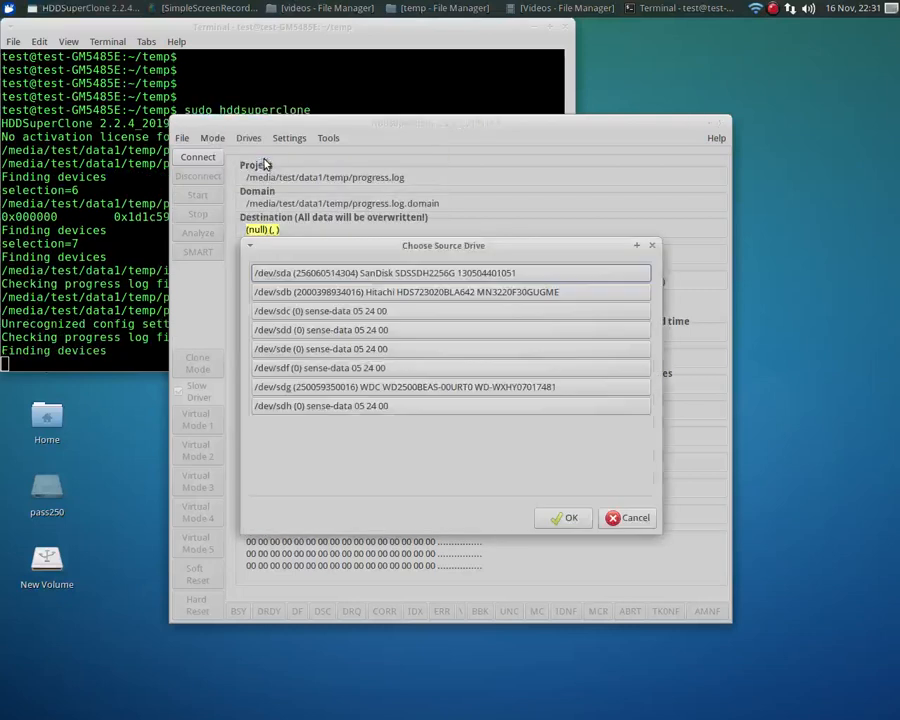
click(435, 392)
click(570, 518)
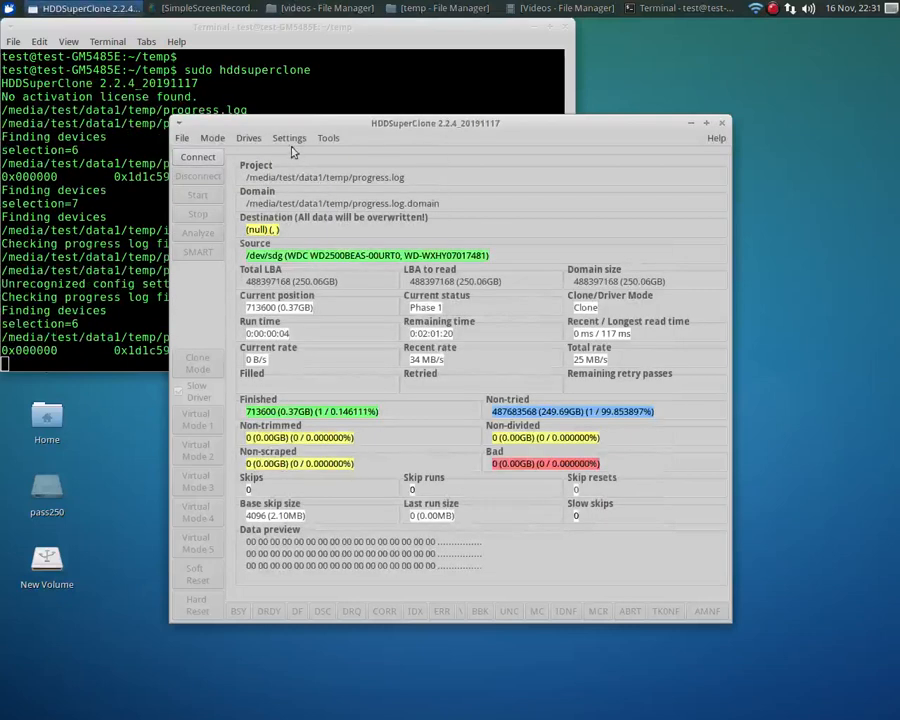
- Set the destination to the existing image.dd in data1's temp folder and agree to continue the recovery with it
click(250, 139)
mouse_move(295, 174)
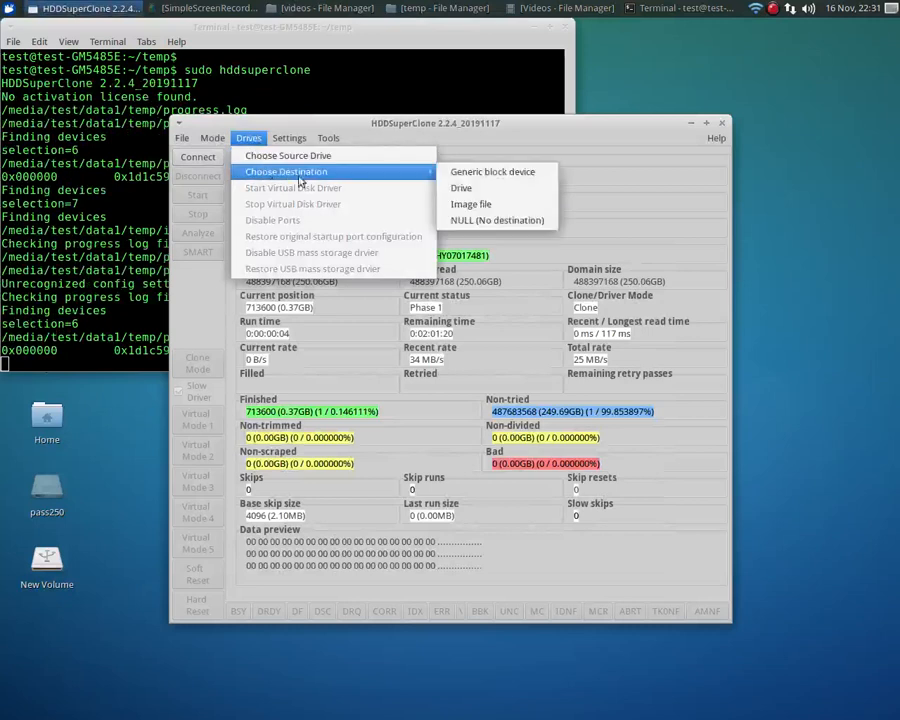
click(500, 213)
click(214, 405)
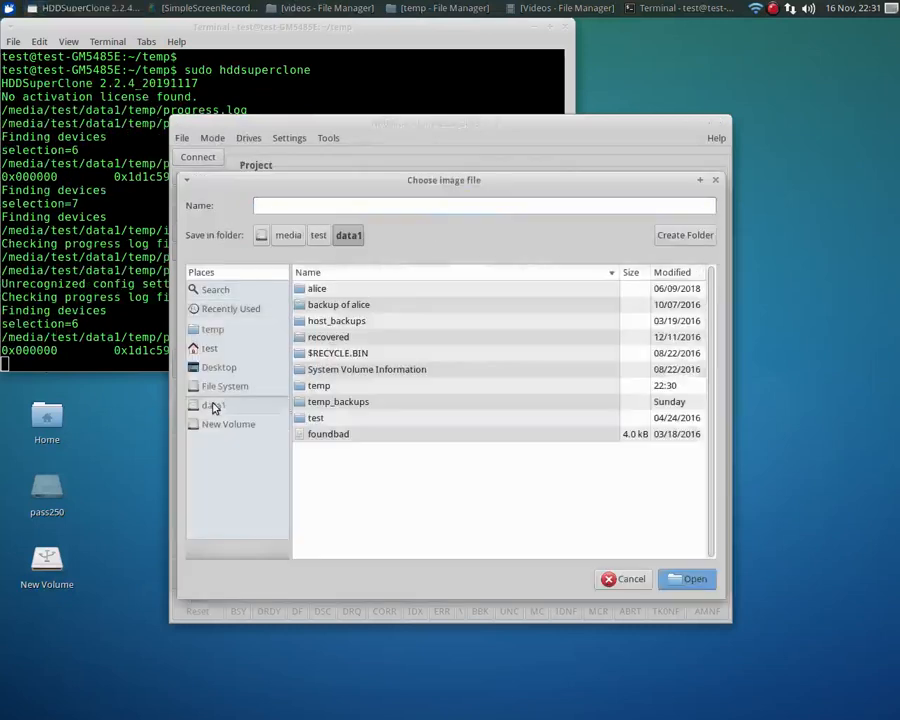
double_click(318, 387)
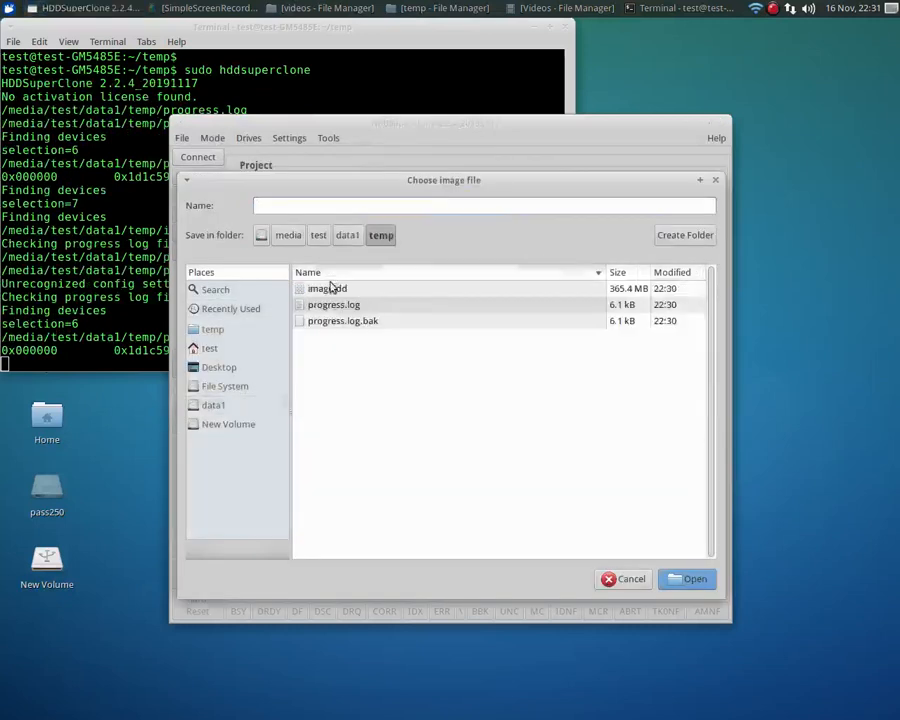
double_click(328, 290)
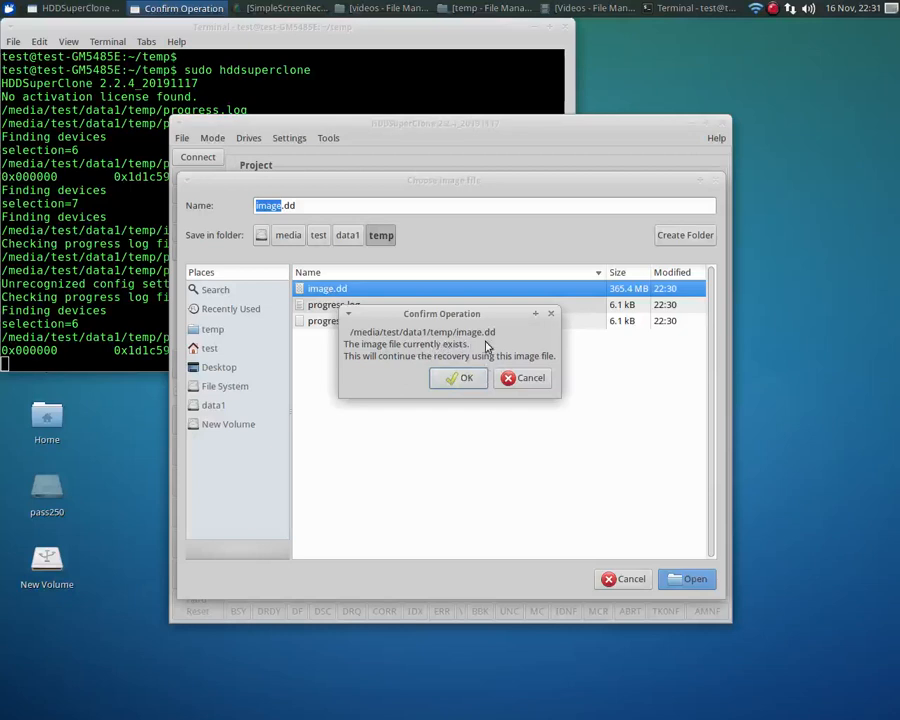
click(461, 380)
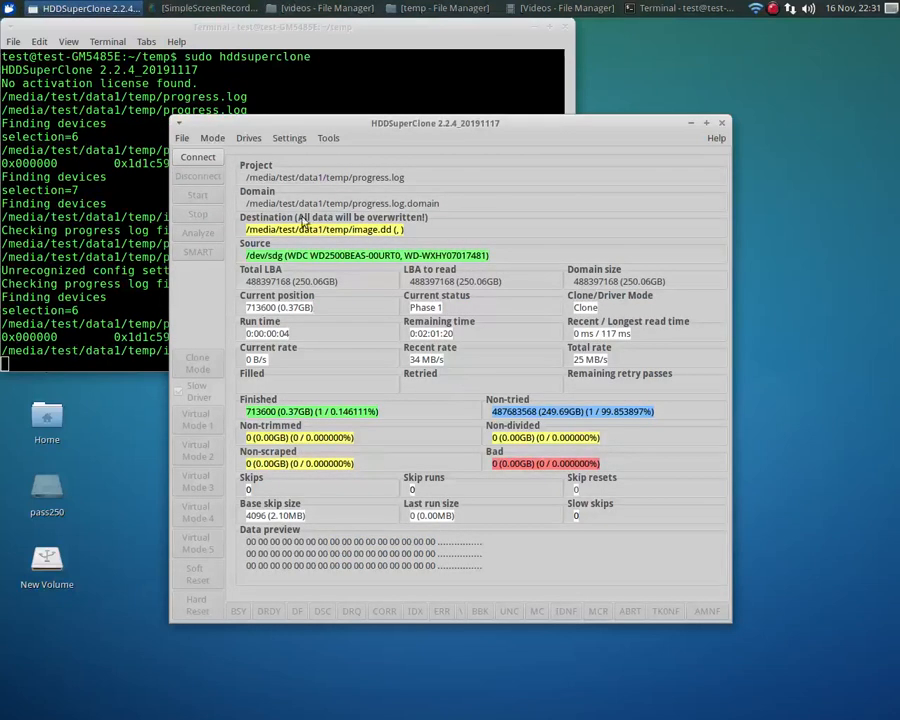
- Connect the source drive, resume the reloaded project's clone for a few seconds and stop it
click(197, 157)
click(198, 196)
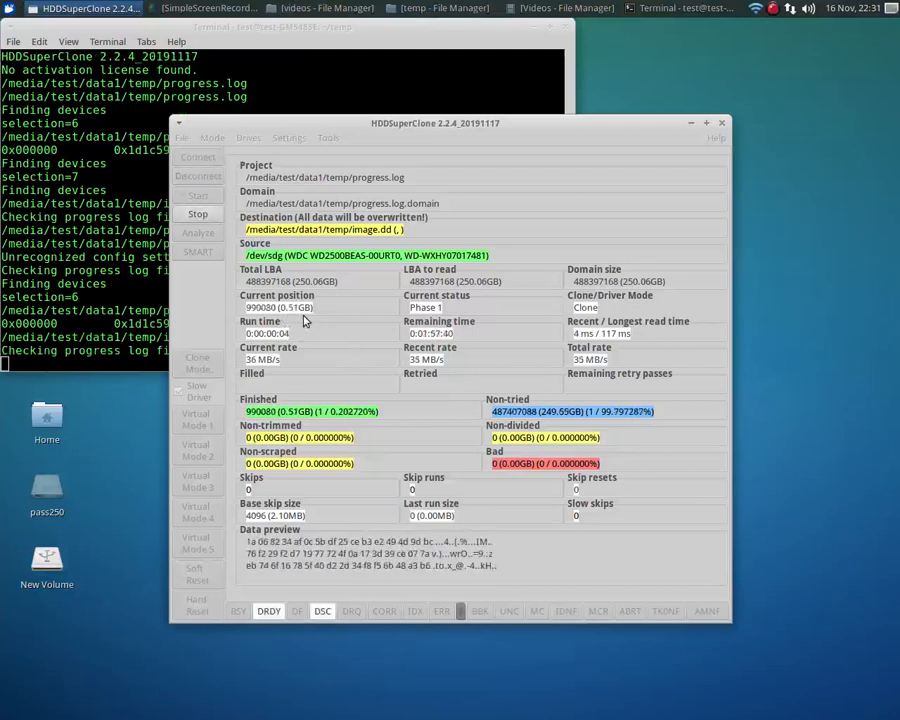
click(198, 215)
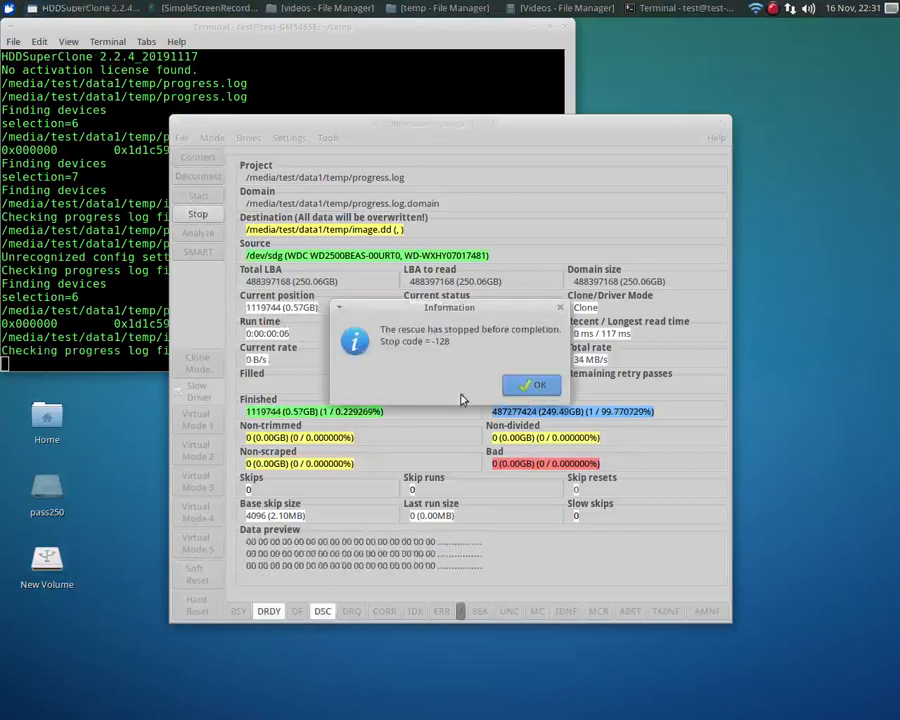
click(531, 385)
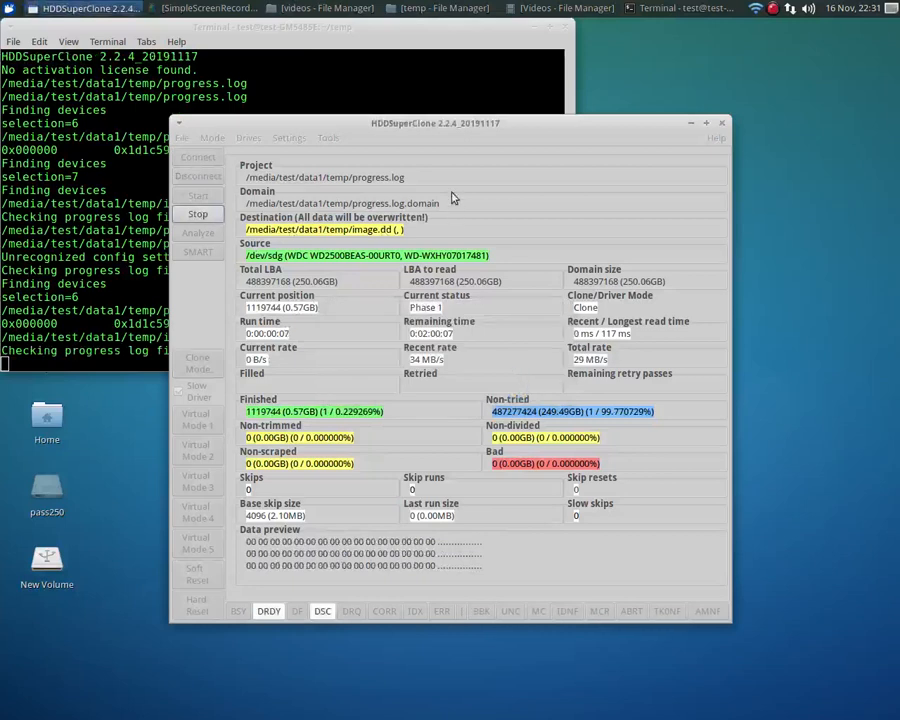